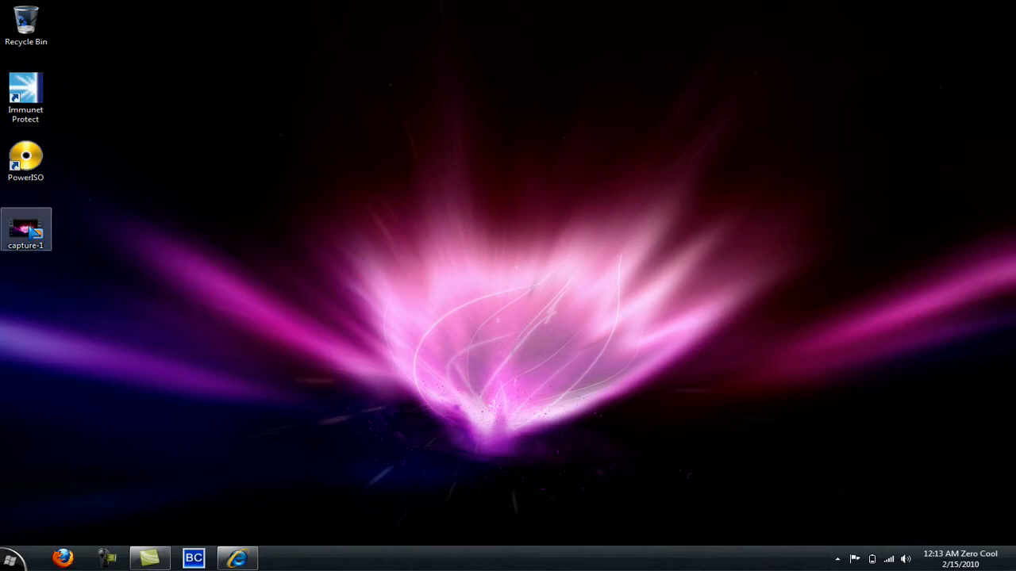
Step: Bring the capture-1 recording into Camtasia Studio and place the clip at the start of the Video 1 track
left_click_drag(25, 232, 267, 129)
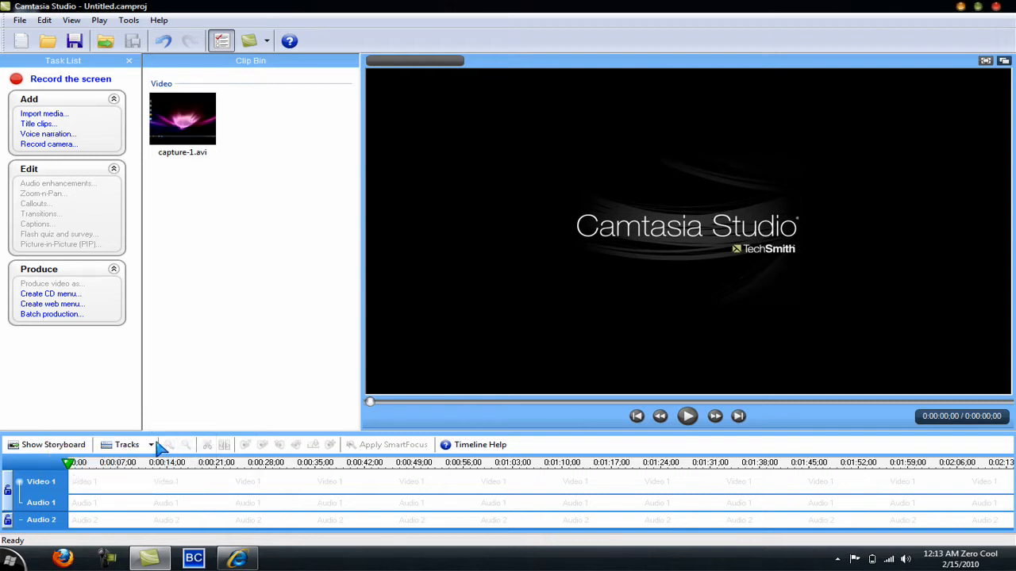
left_click(152, 444)
left_click(145, 361)
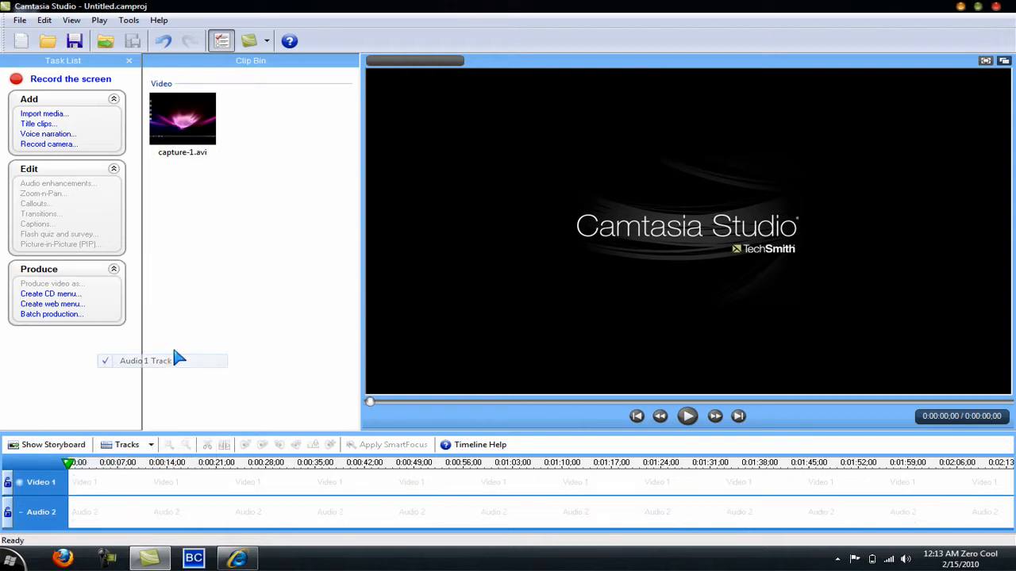
left_click(184, 127)
left_click_drag(184, 127, 128, 480)
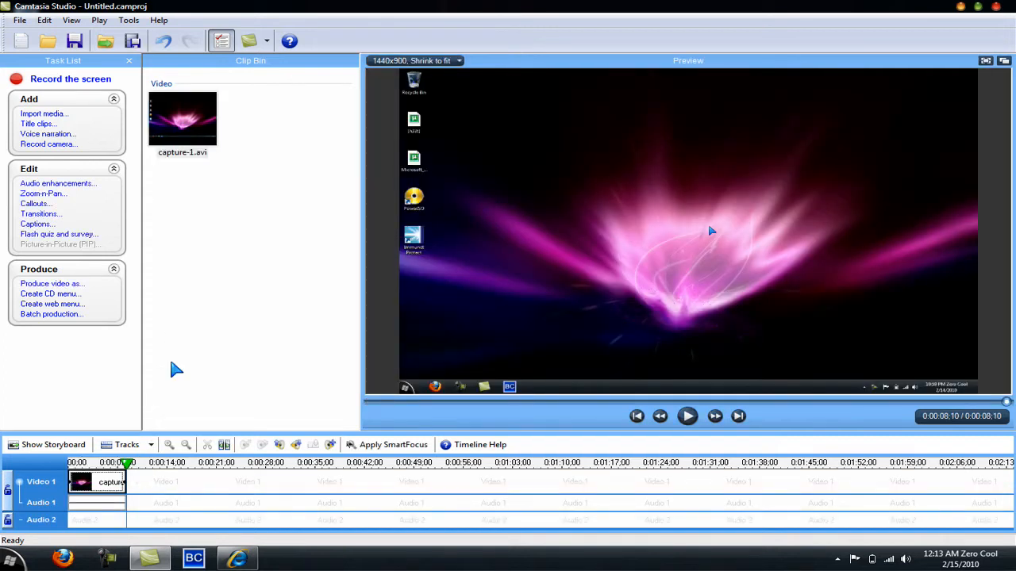
Step: Set the project's editing dimensions to the Recording Dimensions preset (1440 x 900)
right_click(494, 325)
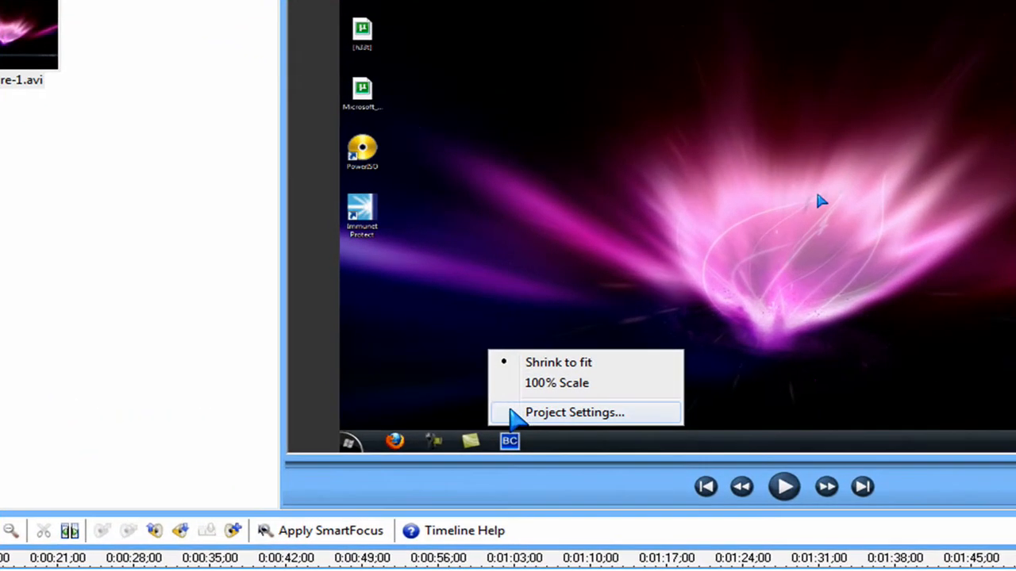
left_click(511, 368)
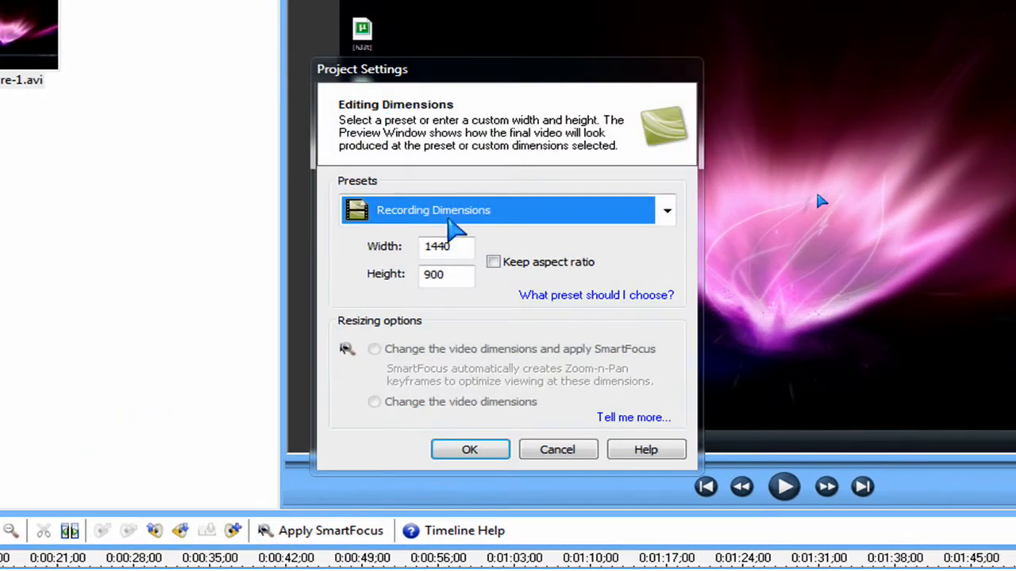
left_click(416, 213)
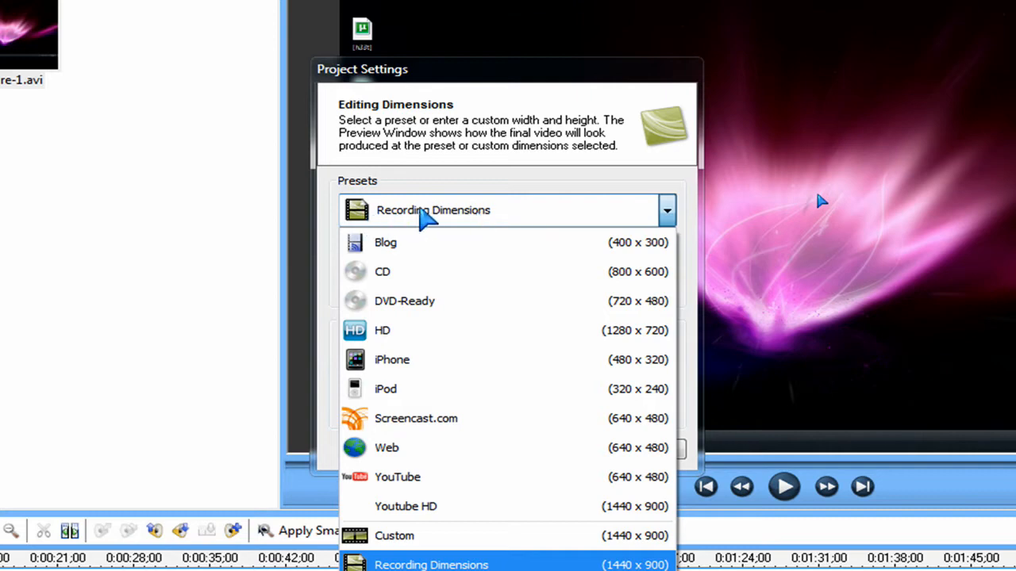
left_click(425, 213)
left_click(519, 210)
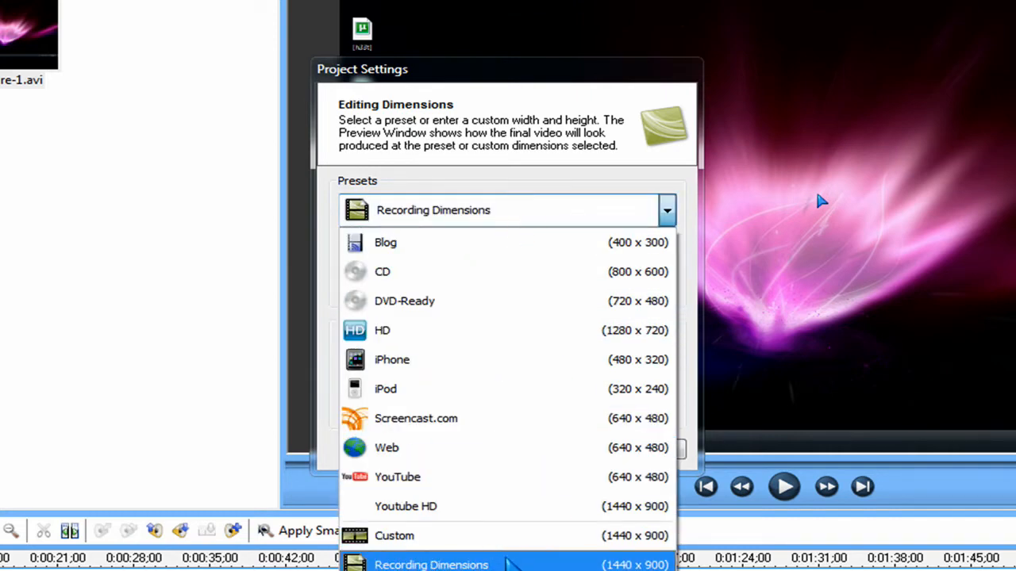
left_click(427, 563)
left_click(471, 442)
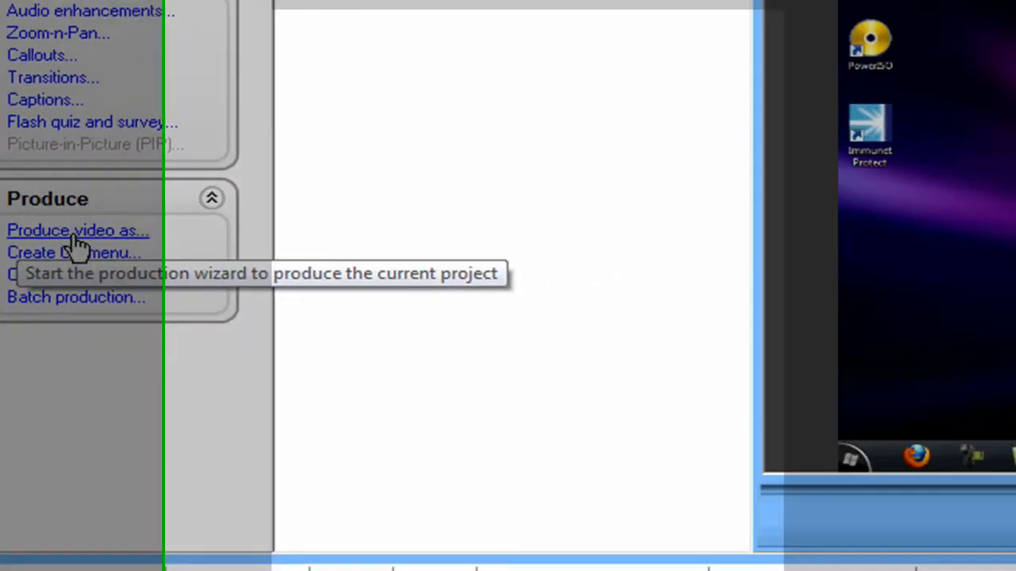
Step: Start producing the video and edit the Youtube HD production preset, keeping MOV - QuickTime movie as its file format
left_click(74, 235)
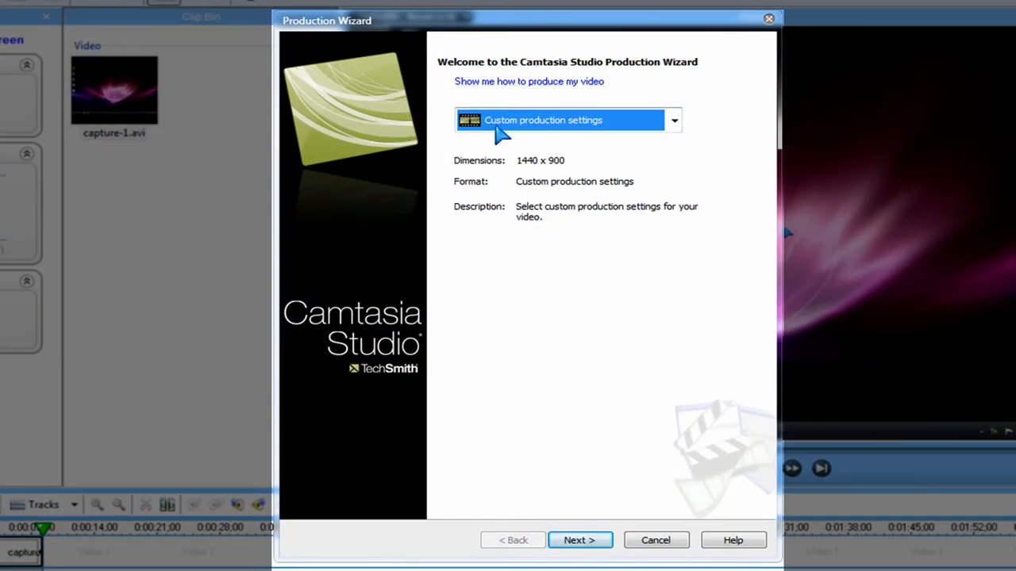
left_click(496, 125)
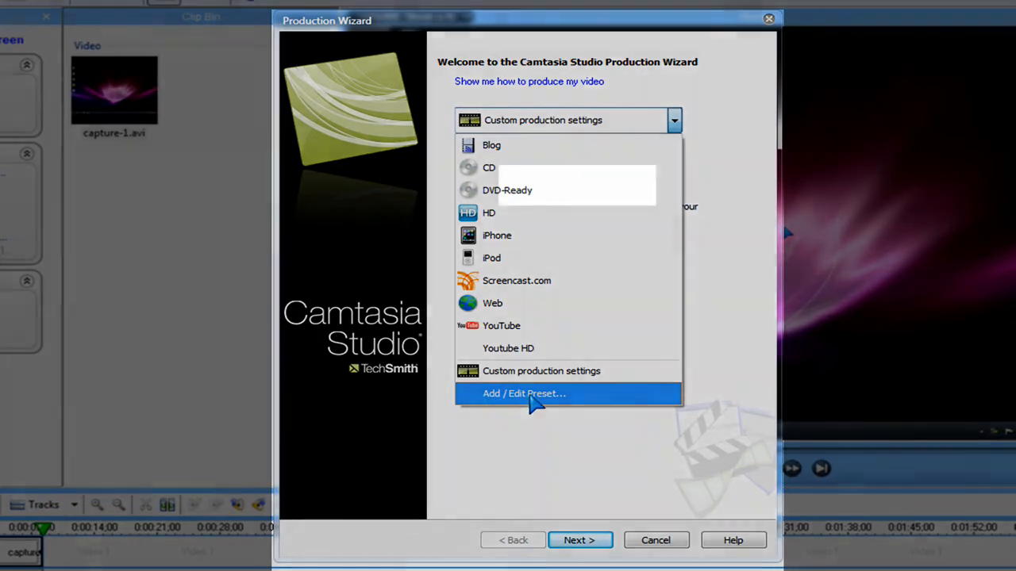
left_click(524, 397)
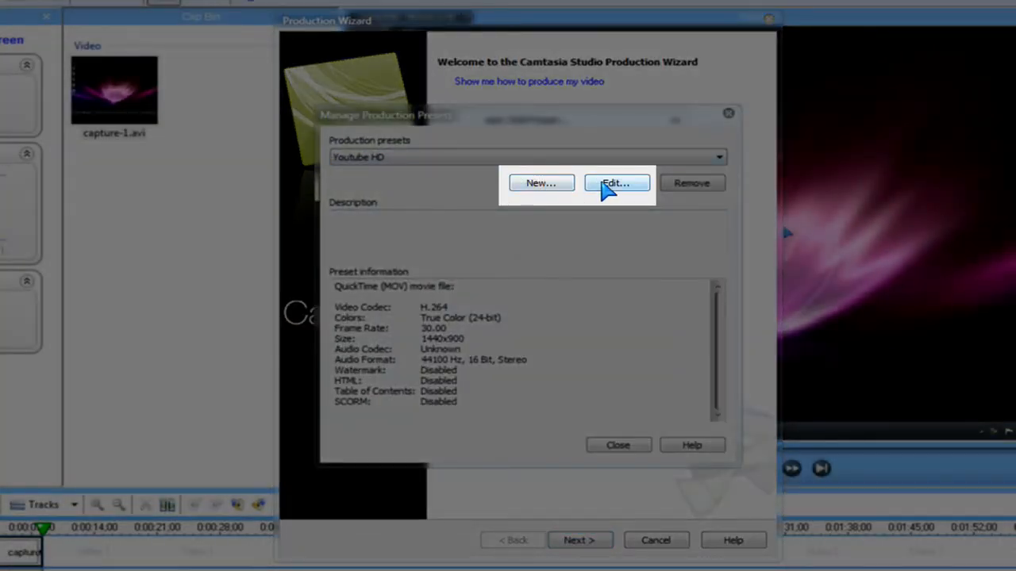
left_click(611, 185)
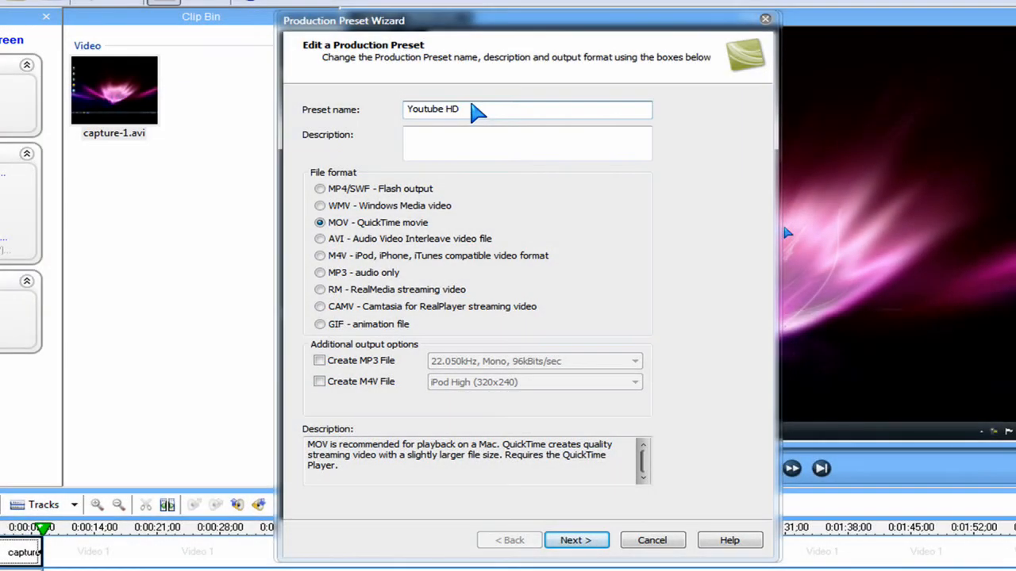
left_click(481, 109)
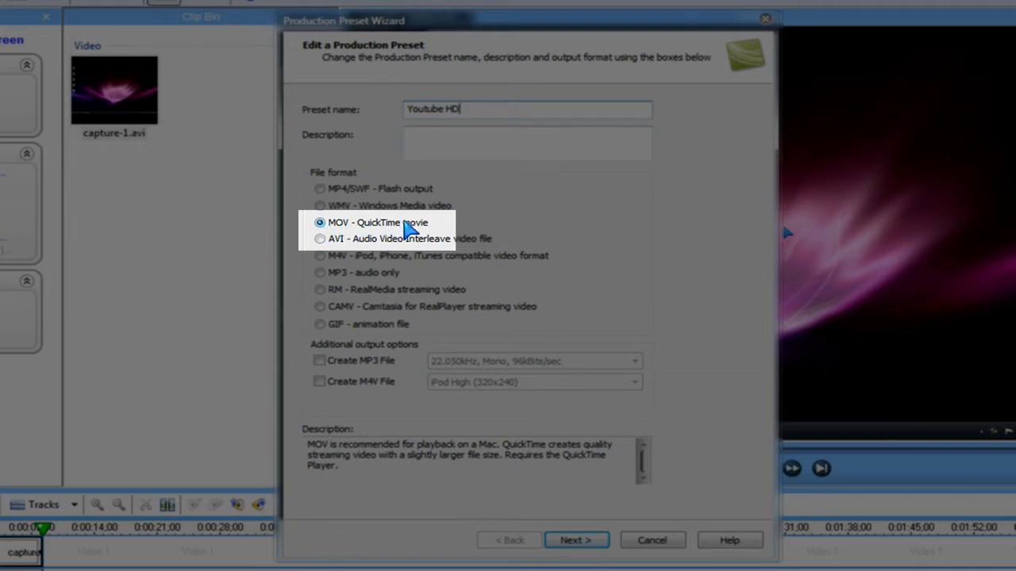
left_click(575, 539)
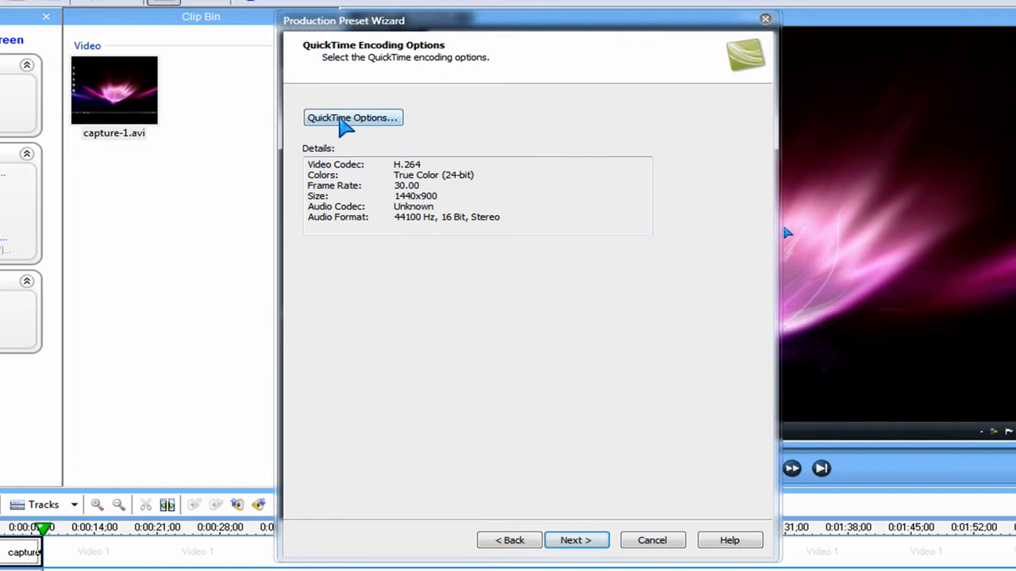
Step: Configure the preset's QuickTime video compression with a 30 fps frame rate and key frames every 3 frames
left_click(343, 119)
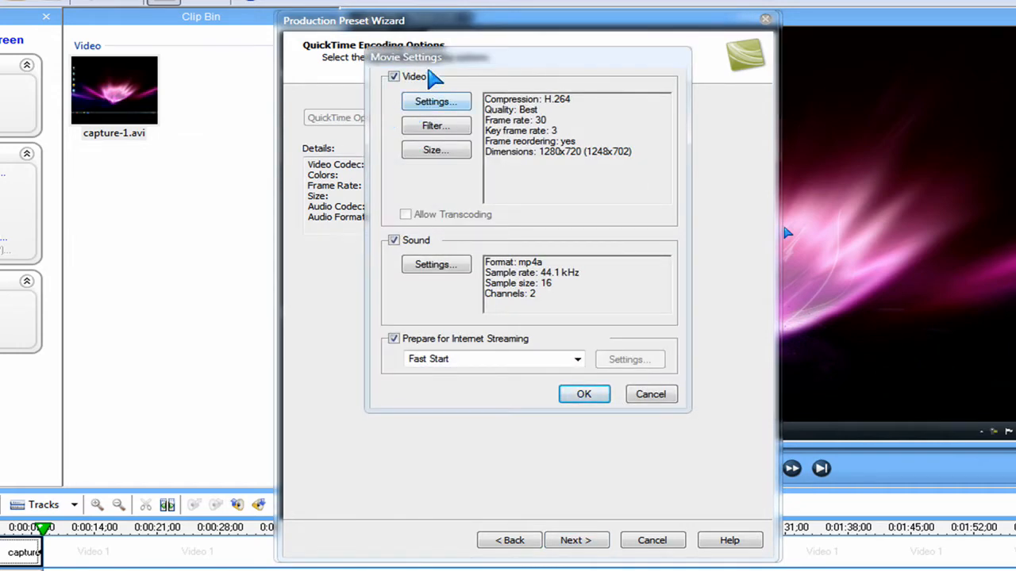
left_click(427, 107)
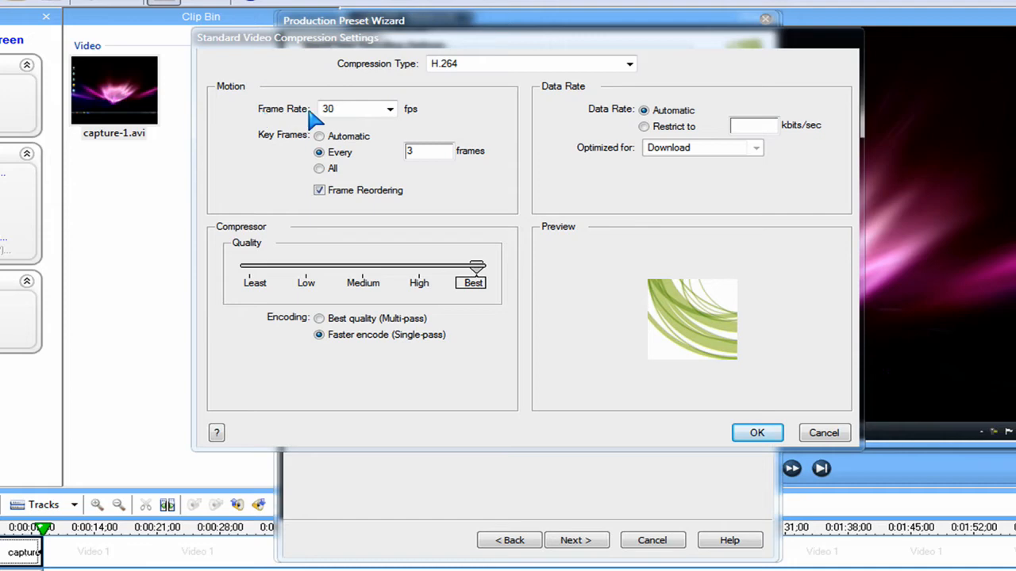
left_click(390, 110)
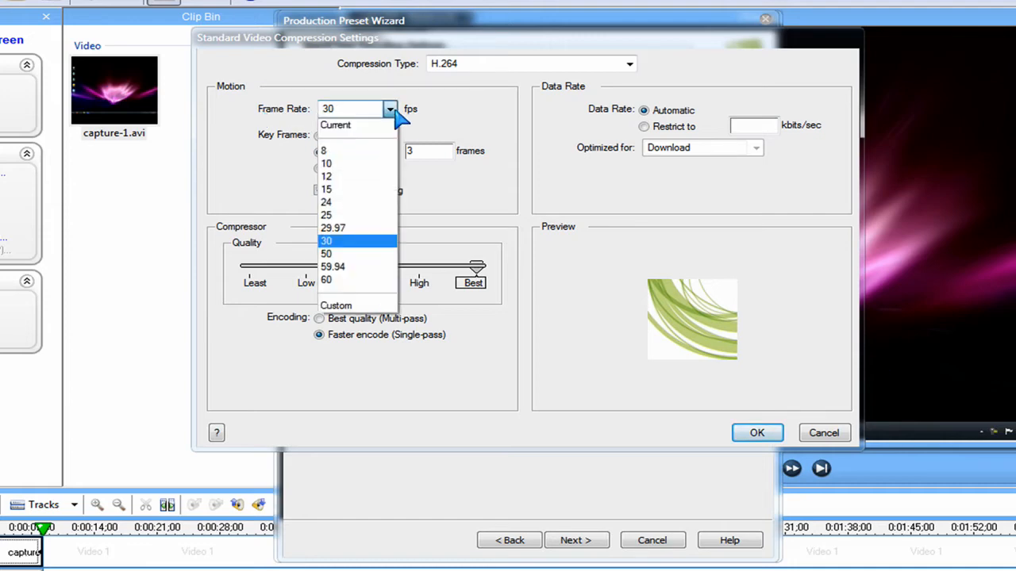
left_click(341, 240)
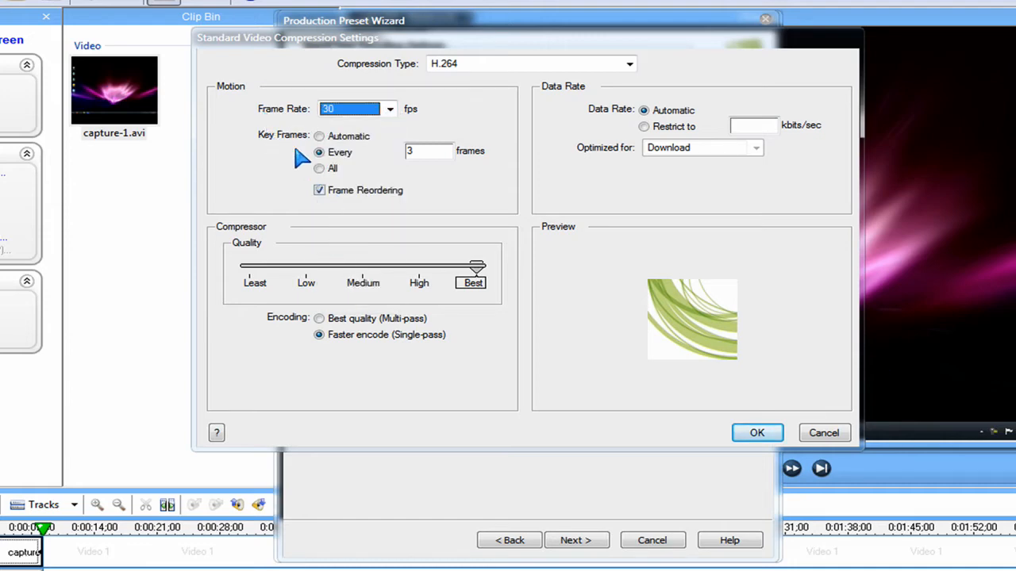
left_click(320, 154)
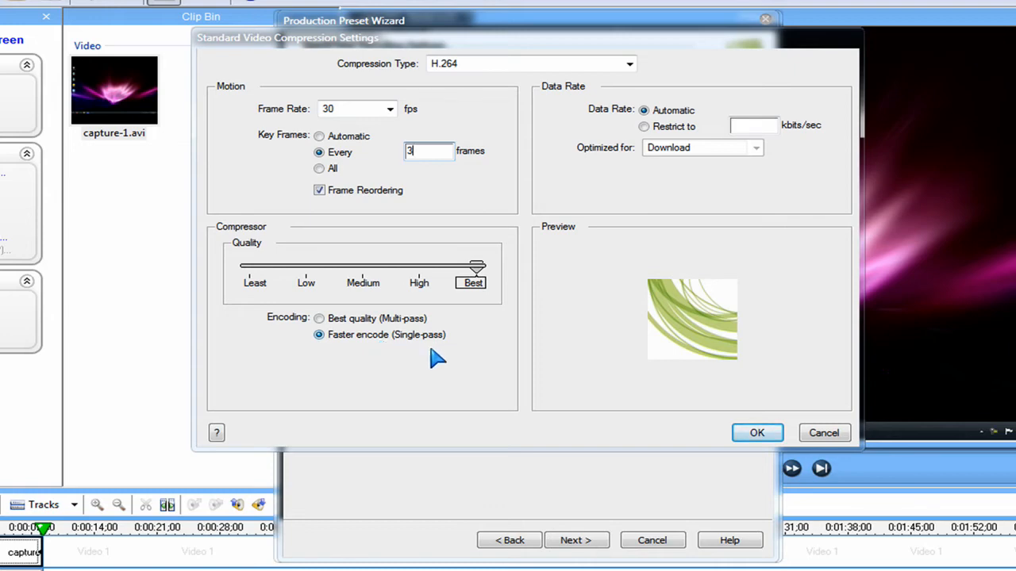
left_click(746, 434)
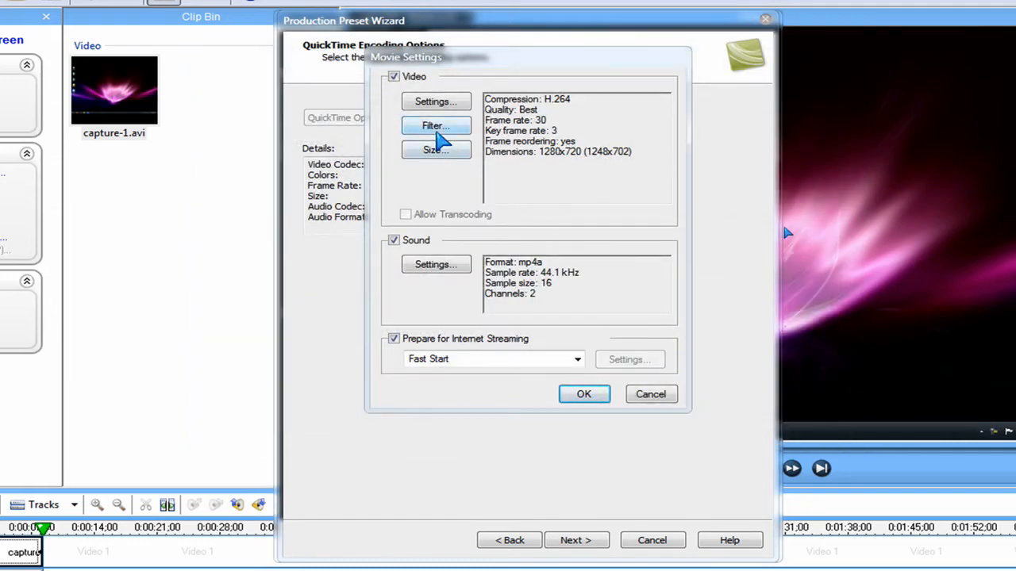
Step: Set the QuickTime export dimensions to HD 1280 x 720 16:9
left_click(436, 151)
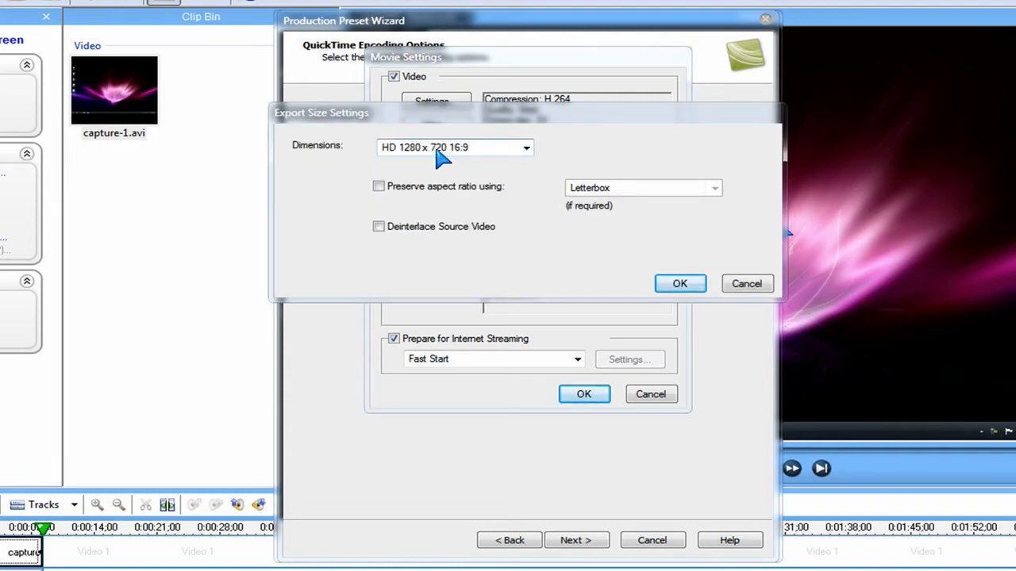
left_click(526, 151)
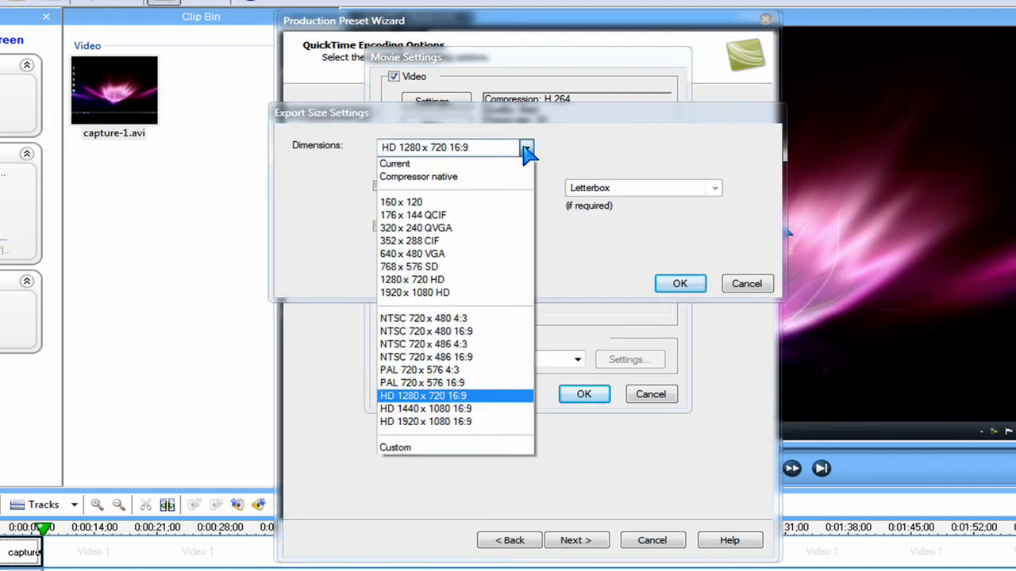
left_click(429, 396)
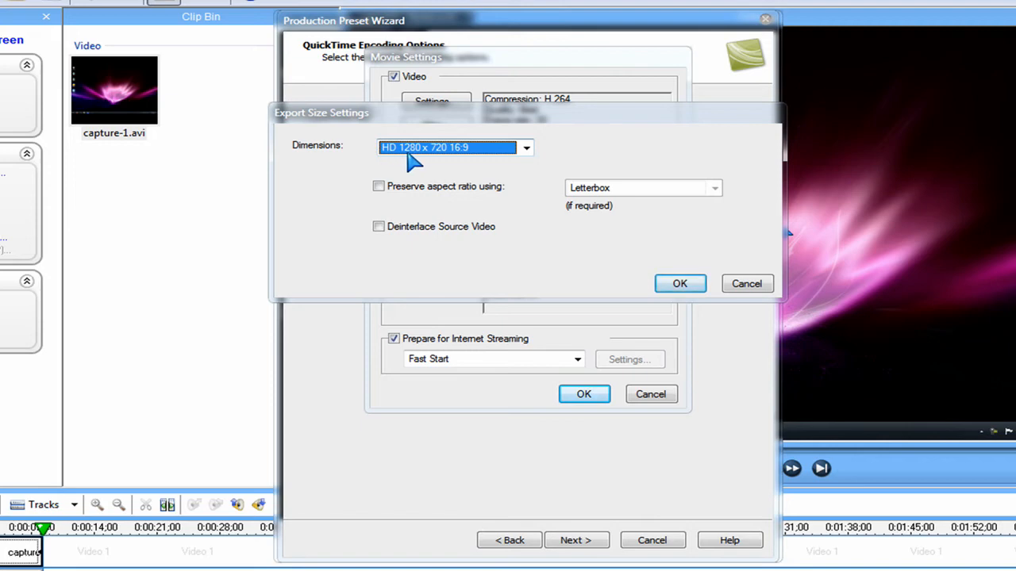
left_click(671, 285)
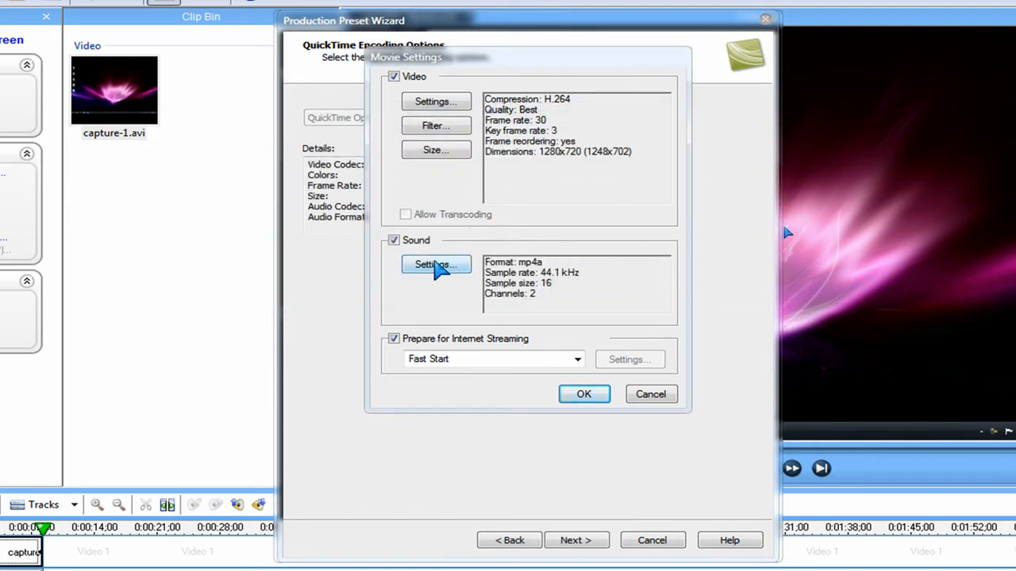
Step: Set the QuickTime sound to the mp4a compressor at 48.000 kHz, 16 bit, and accept the movie settings
left_click(431, 267)
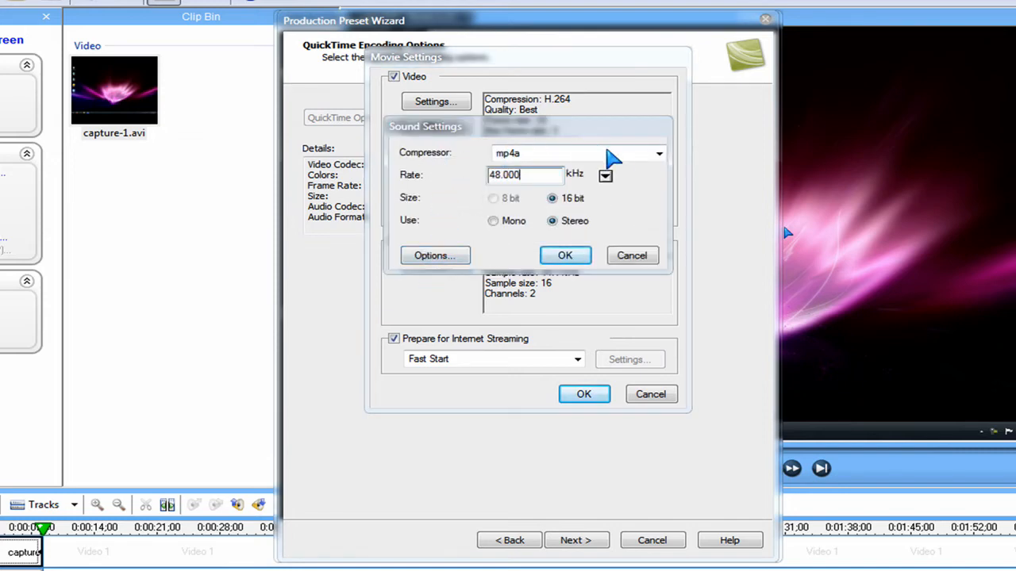
left_click(620, 159)
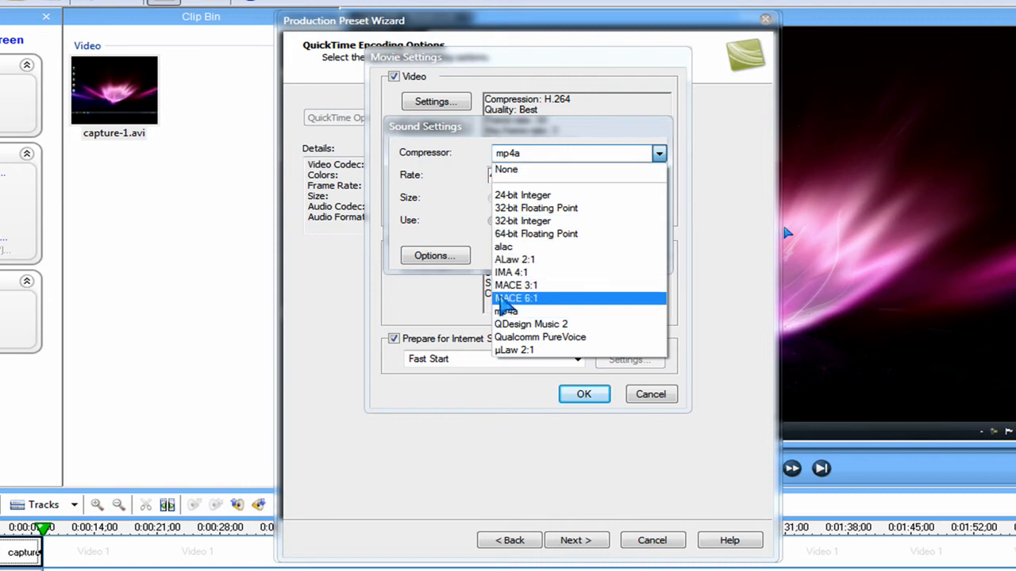
left_click(504, 311)
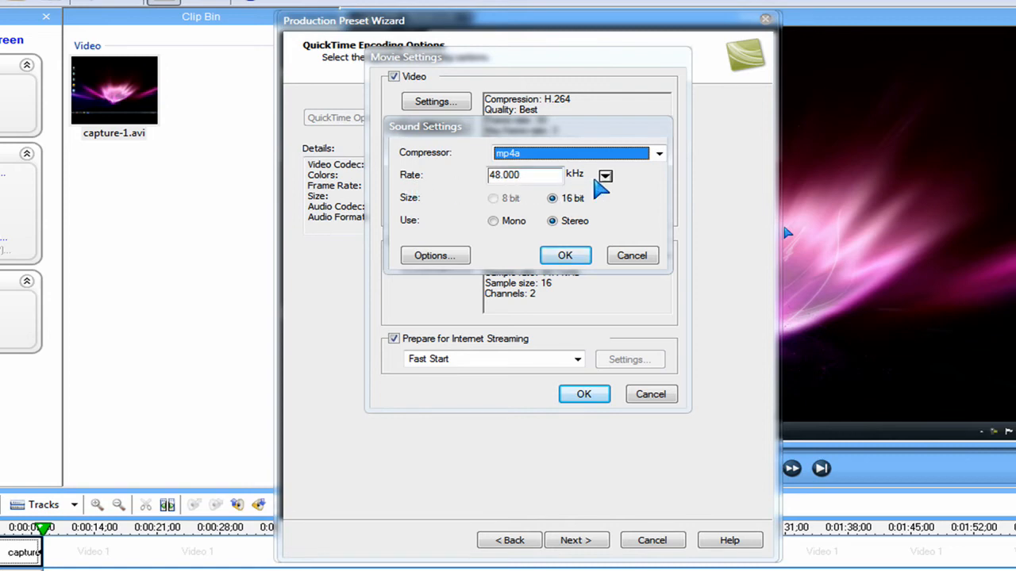
left_click(605, 176)
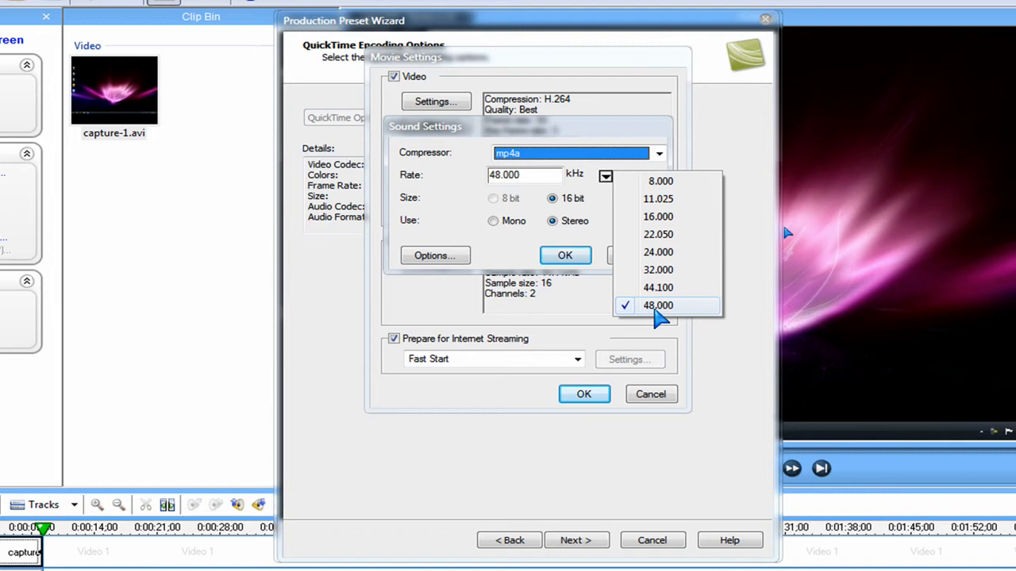
left_click(656, 308)
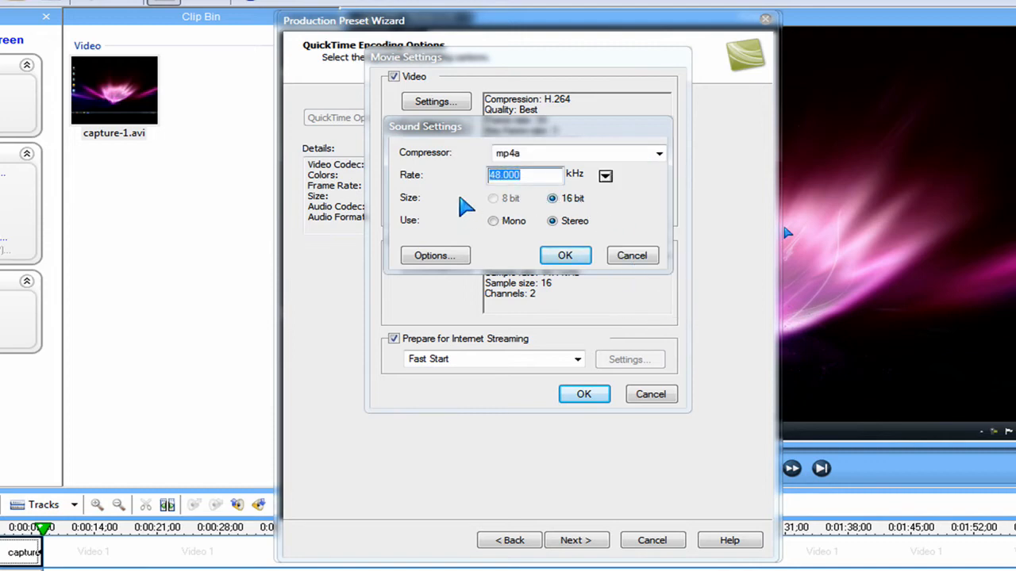
left_click(559, 199)
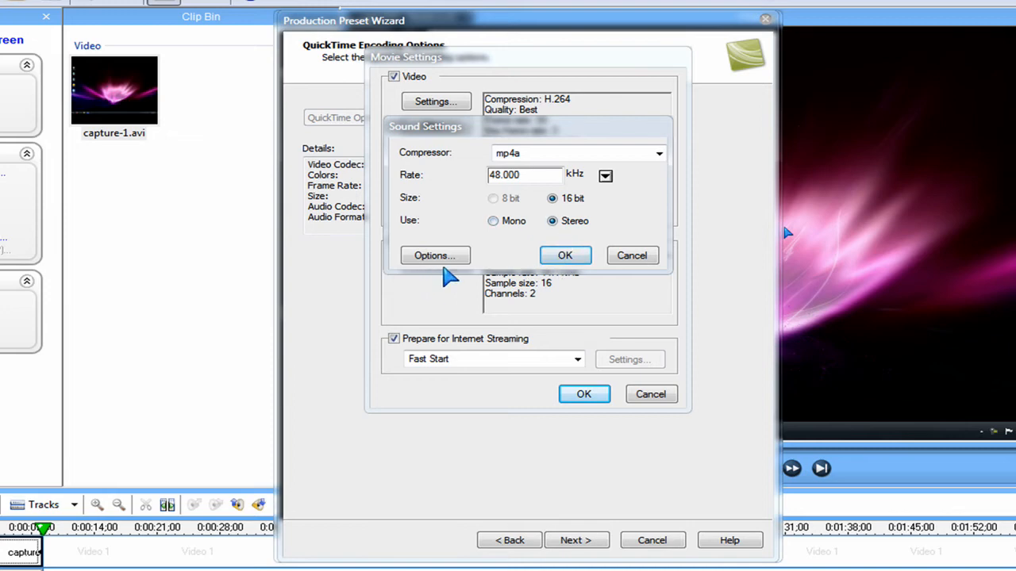
left_click(559, 257)
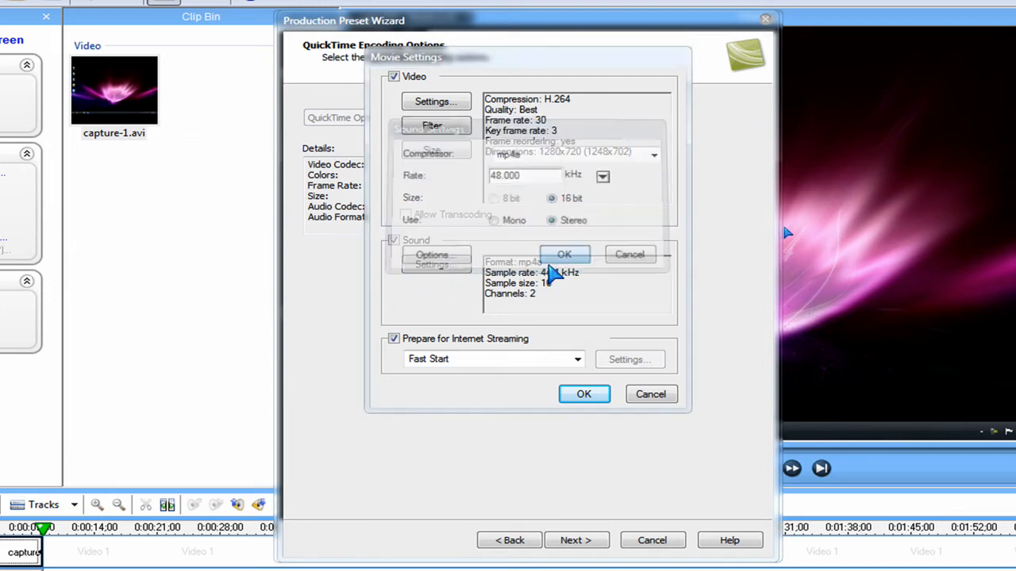
left_click(585, 396)
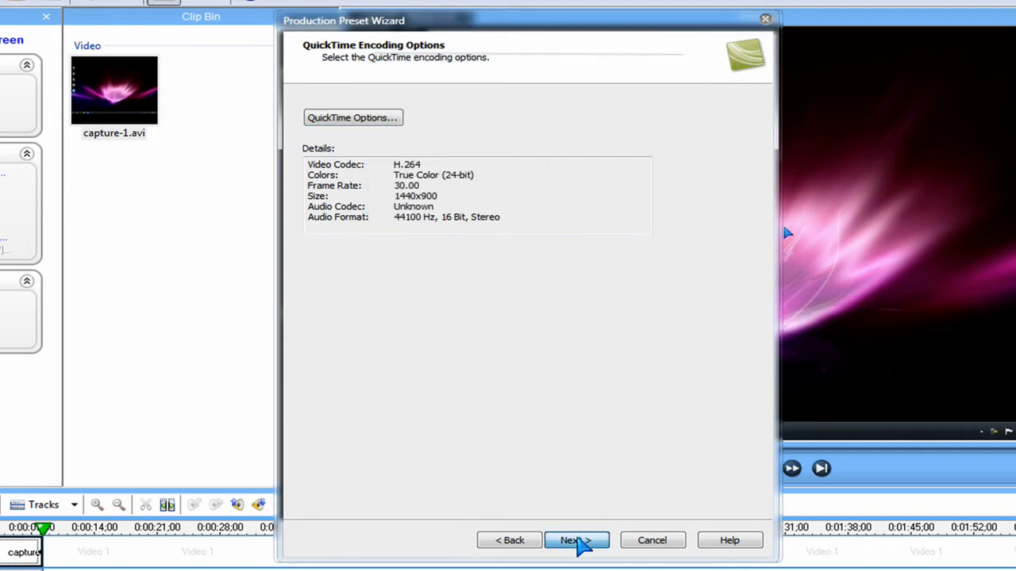
Step: Proceed to the preset's video size options and keep the custom size at 1440 x 900
left_click(578, 542)
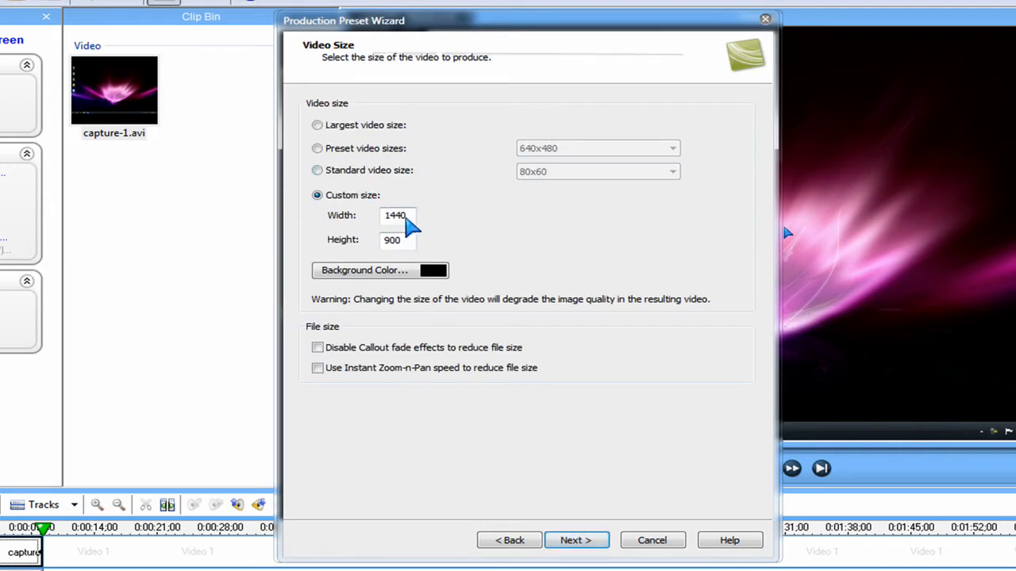
left_click_drag(418, 222, 373, 224)
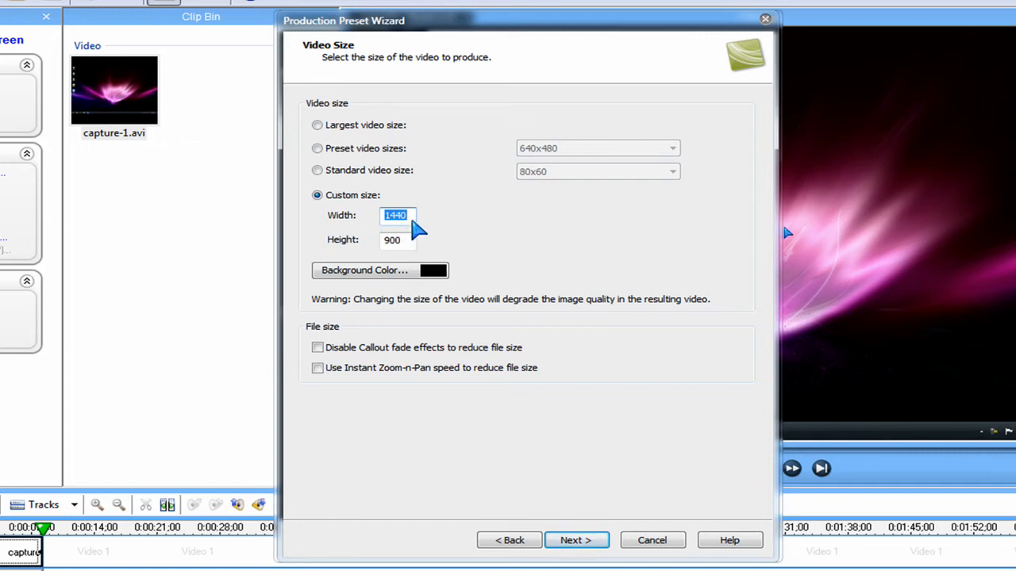
left_click(412, 225)
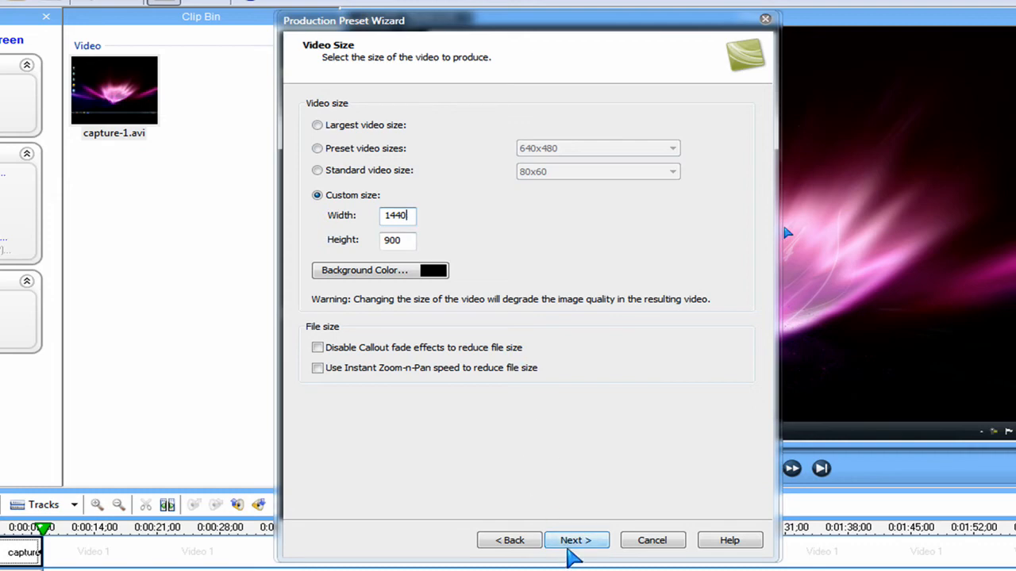
Step: Finish the Youtube HD preset with the default video options and close the preset manager
left_click(573, 542)
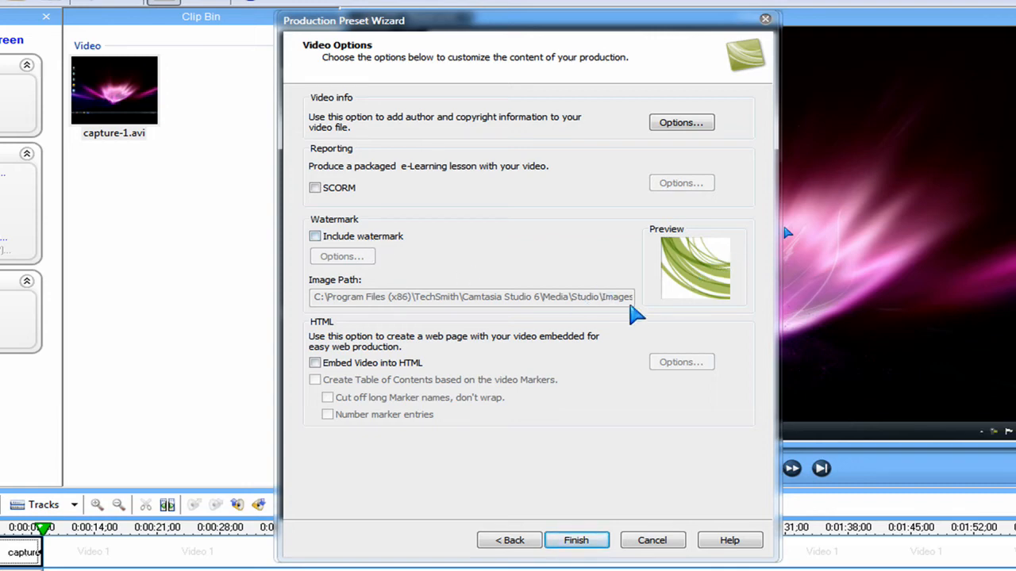
left_click(559, 542)
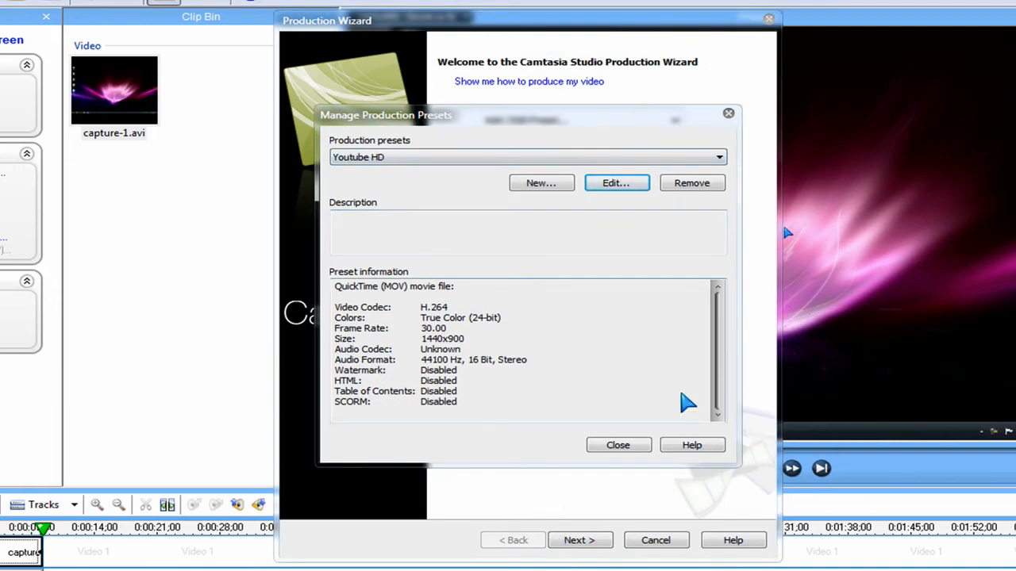
left_click(630, 445)
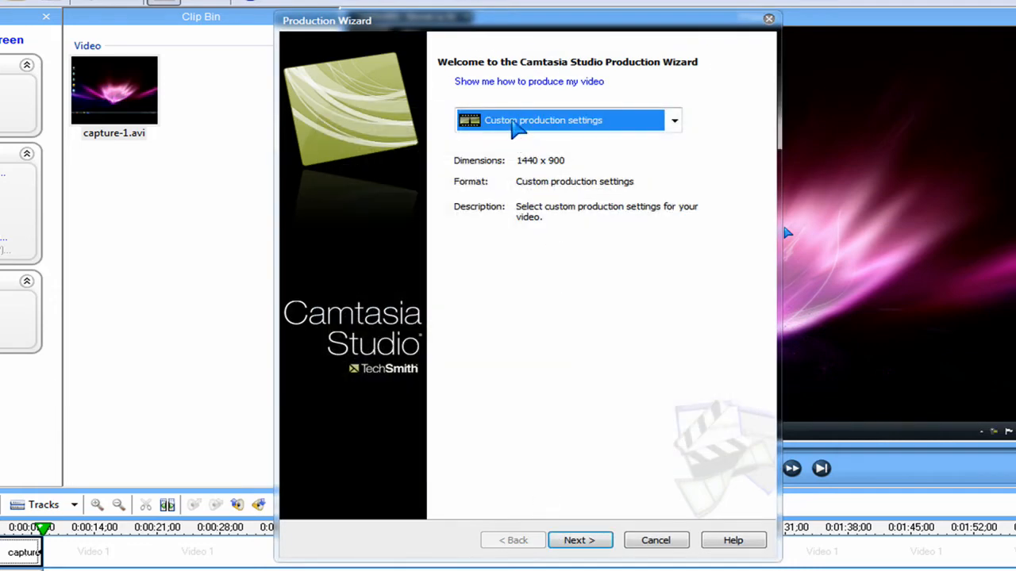
Step: Select the Youtube HD preset for the production and proceed to the file name and folder settings
left_click(674, 122)
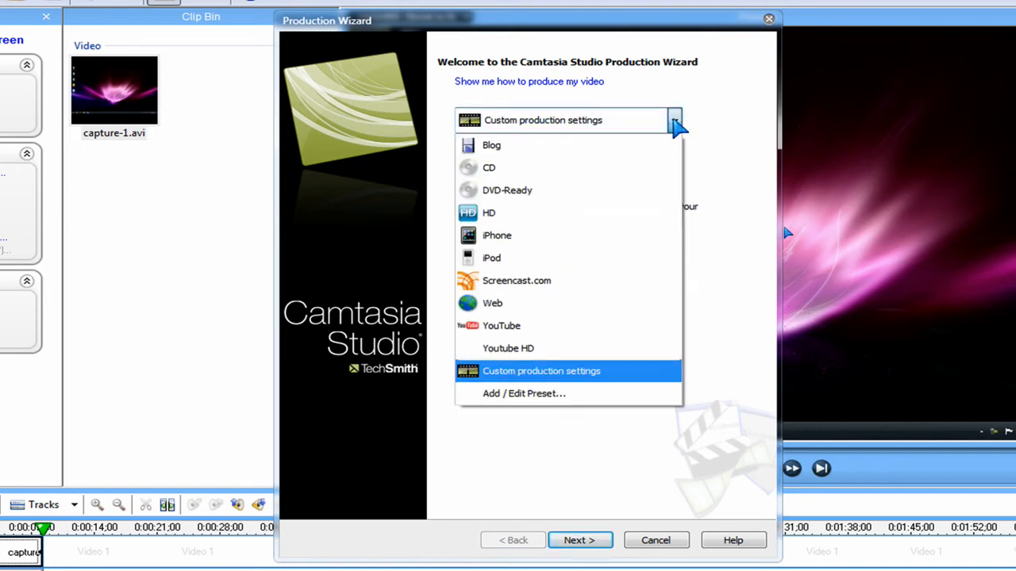
left_click(515, 353)
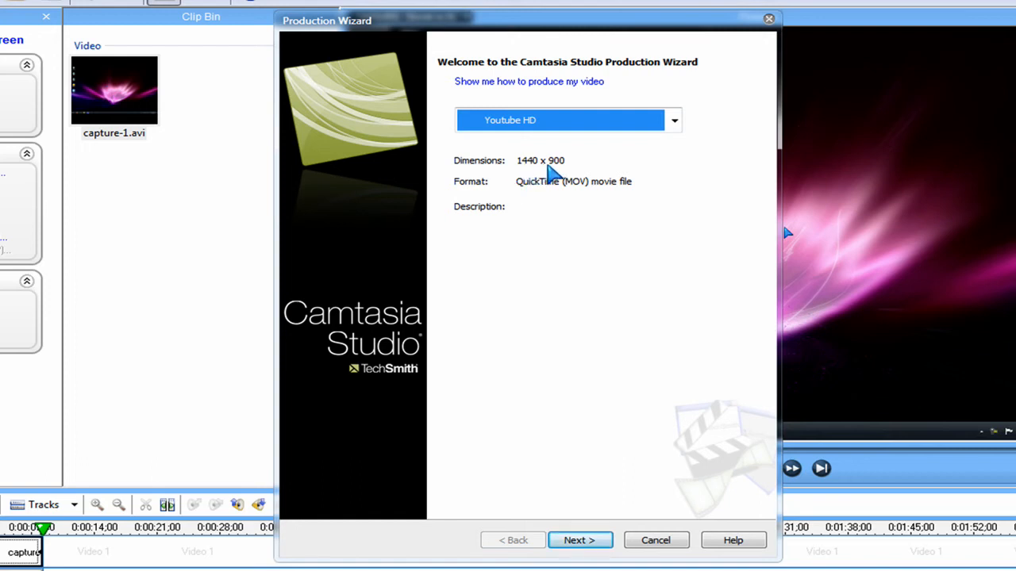
left_click(569, 535)
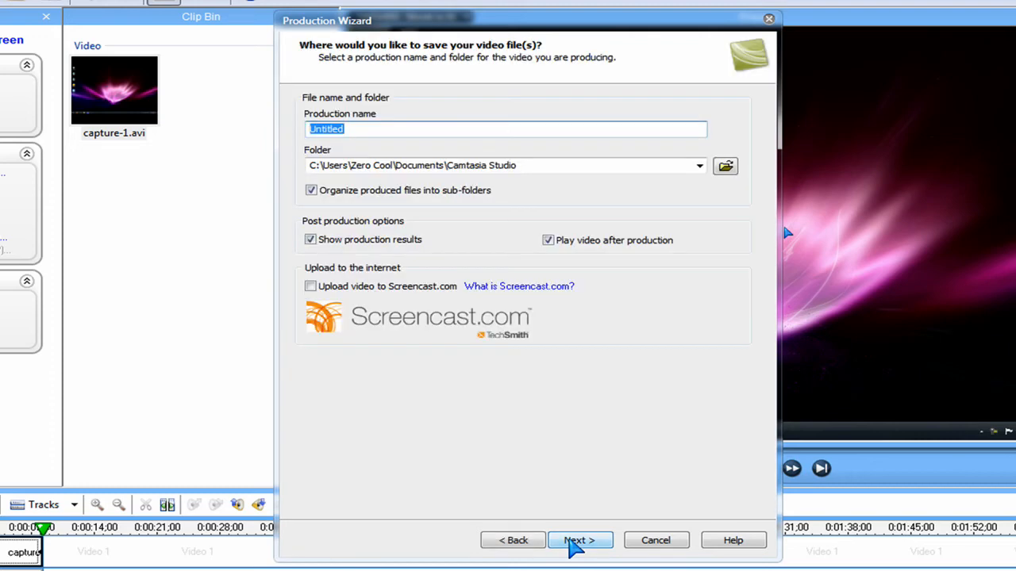
Step: Name the production Test and set its save location to the Desktop as a QuickTime movie
type("Test")
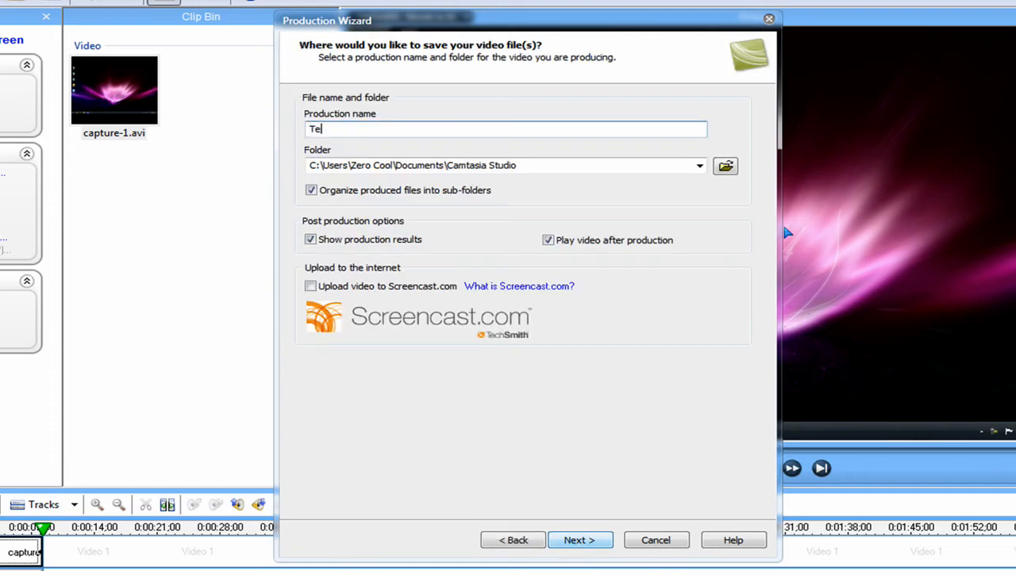
left_click(725, 166)
left_click(294, 193)
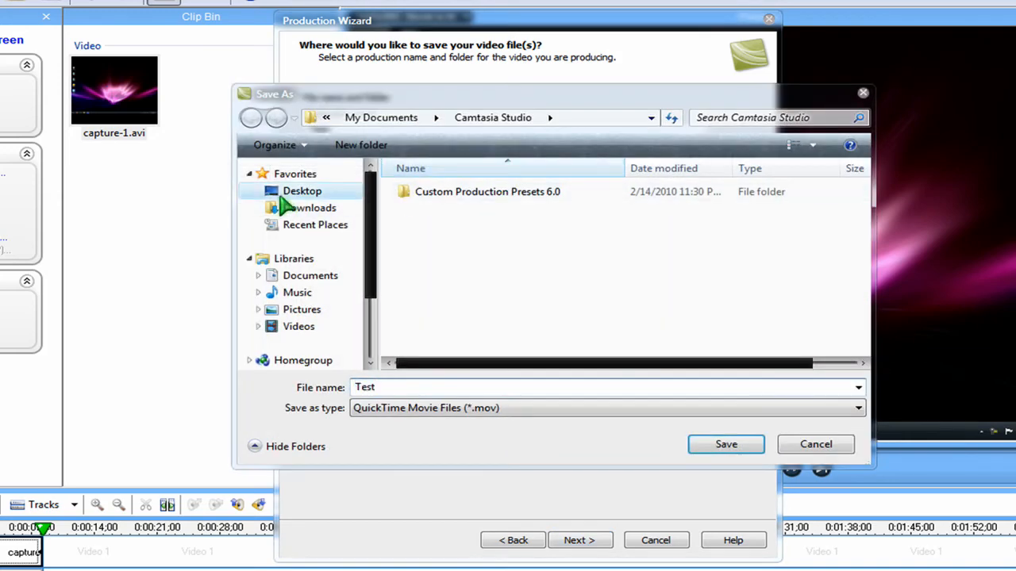
left_click(725, 444)
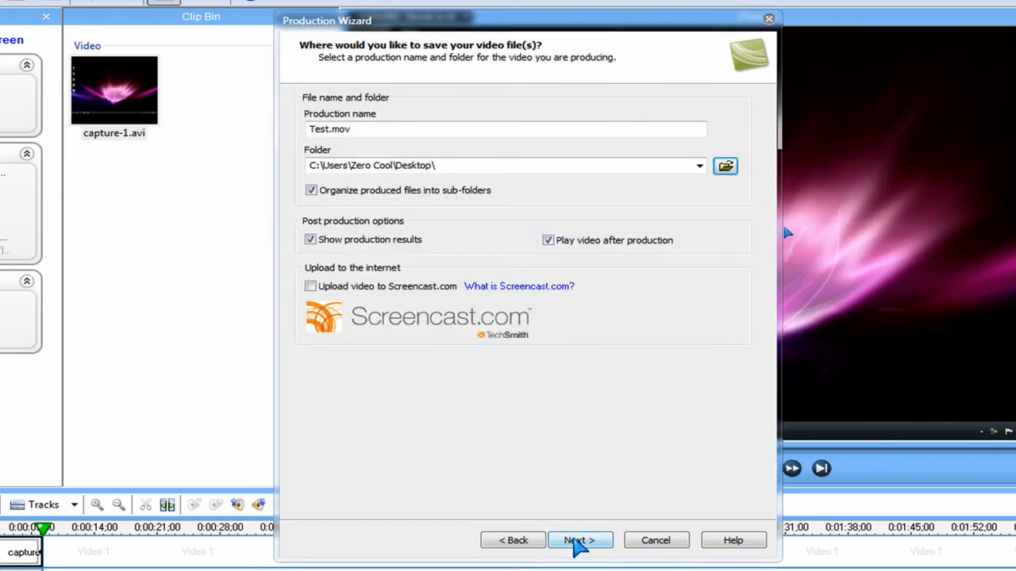
Step: Produce the Test video with the chosen settings and finish the production results
left_click(583, 539)
left_click(579, 540)
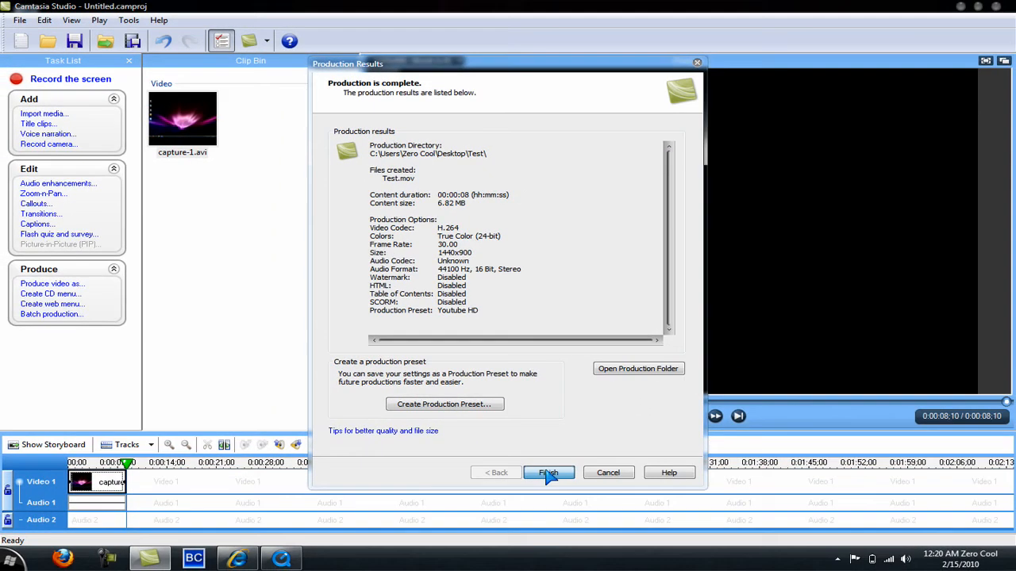
left_click(579, 540)
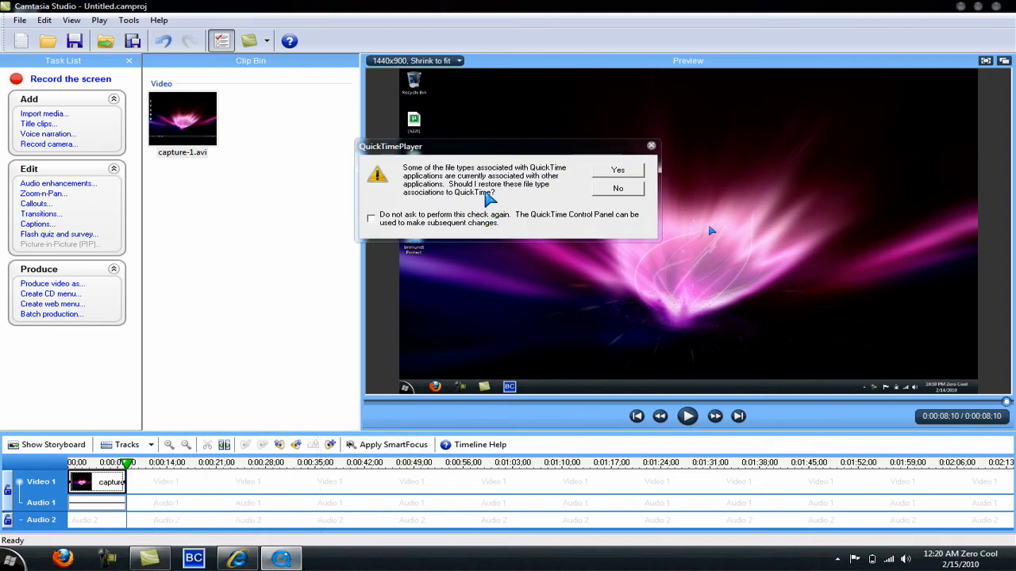
Step: Accept restoring the QuickTime file associations, and close both Camtasia Studio and the QuickTime player
left_click(594, 171)
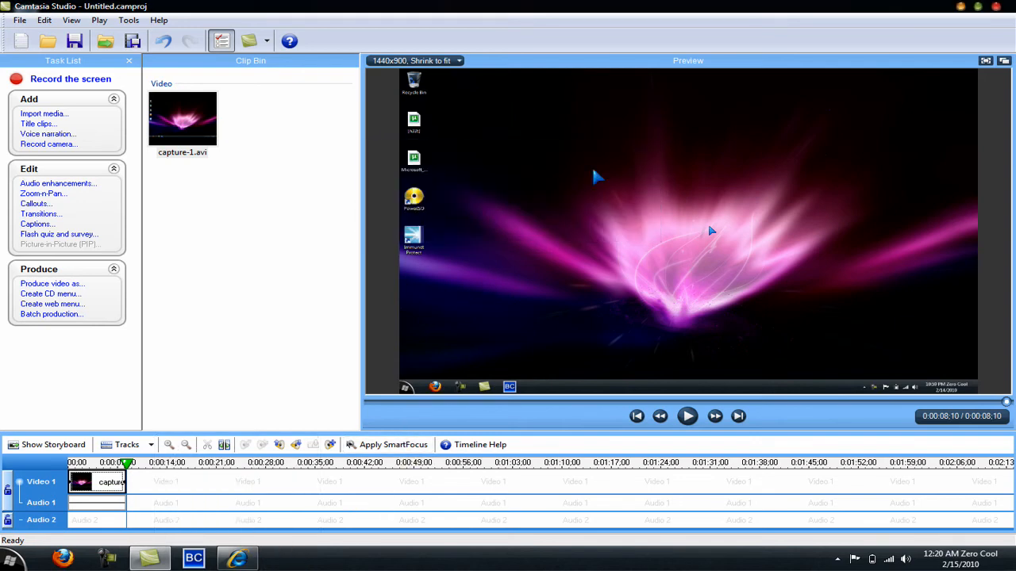
left_click(997, 6)
left_click(525, 305)
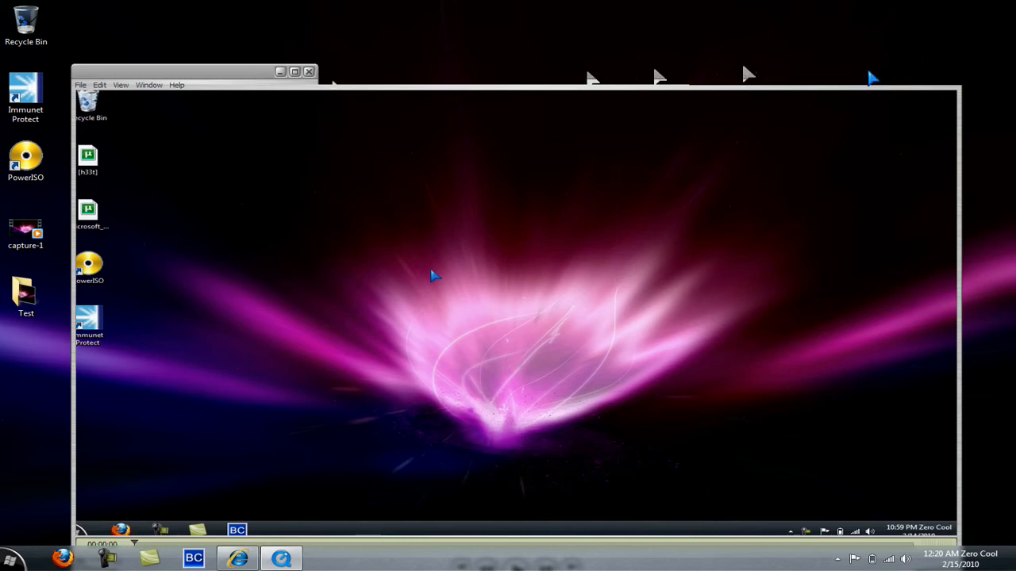
left_click(950, 73)
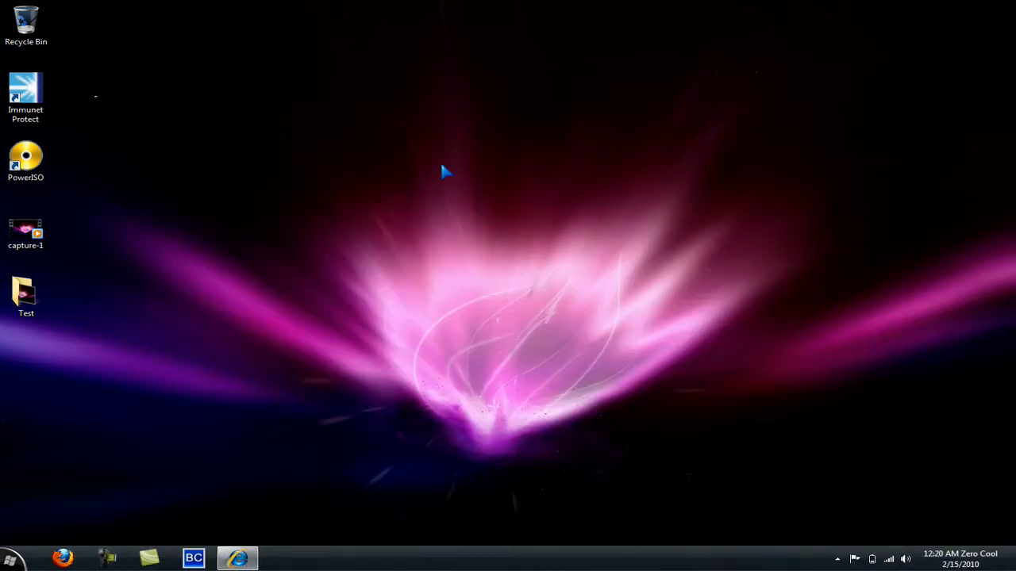
Step: Open the Test folder on the desktop, check the produced Test video's frame size and details, and close the folder
double_click(29, 294)
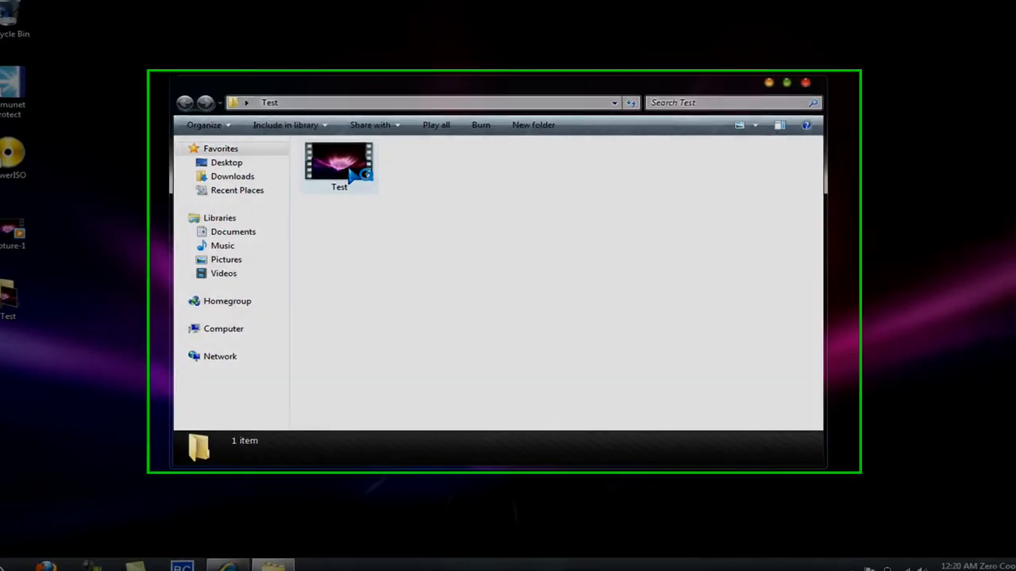
left_click(355, 175)
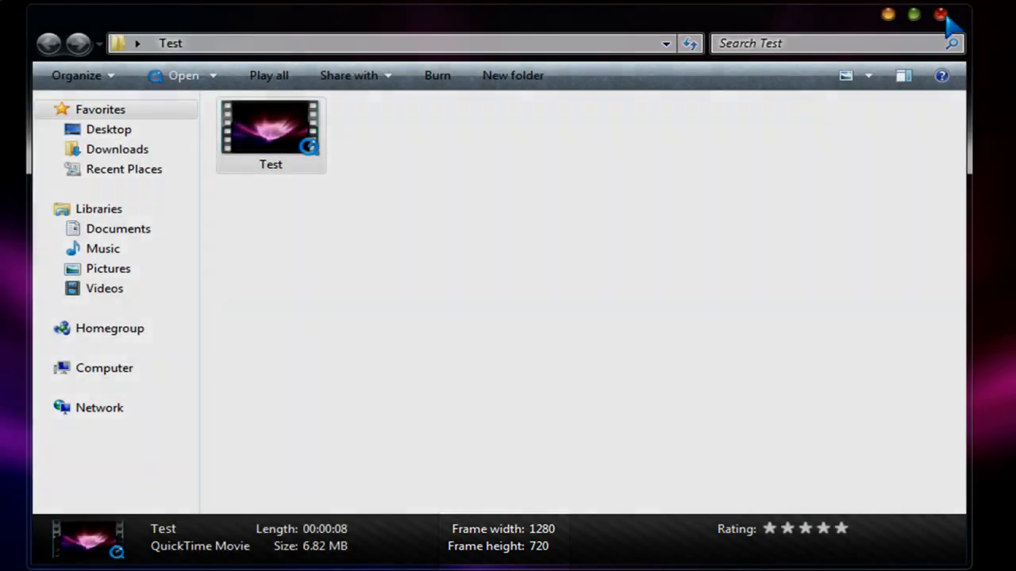
left_click(941, 16)
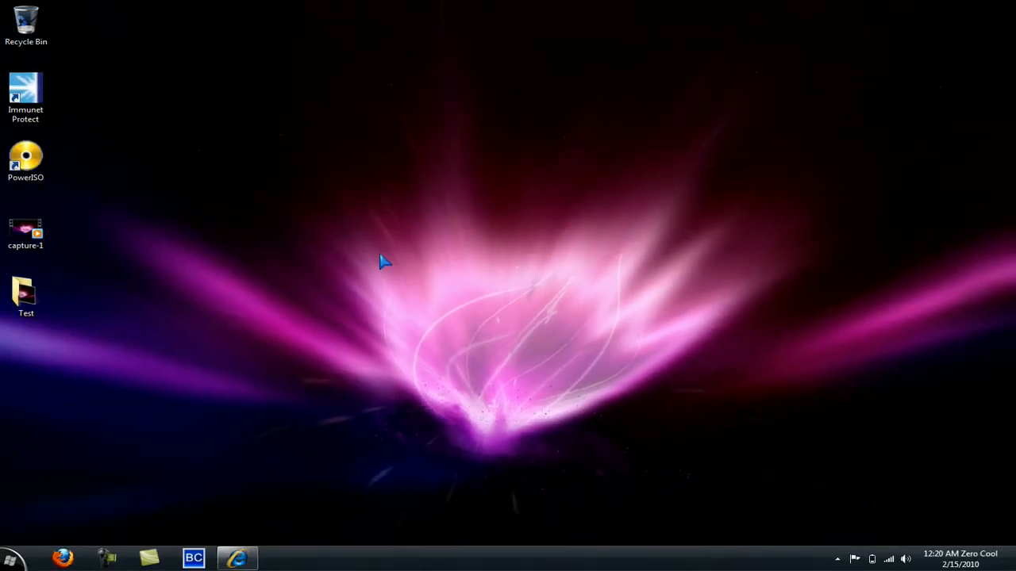